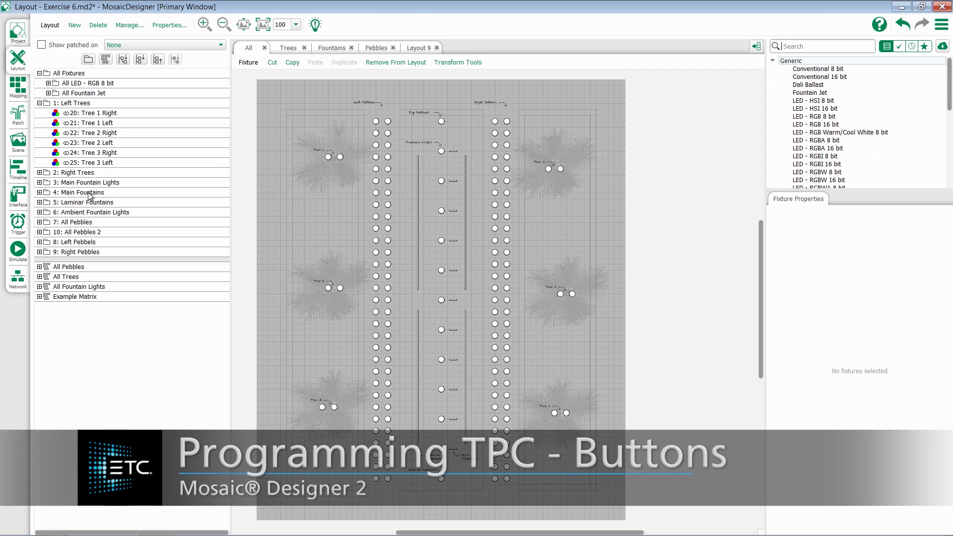
Step: Review the keys of the Timeline 1, Timeline 2 and Timeline Off buttons, then view the empty trigger list
{"action": "left_click", "coordinate": [19, 196]}
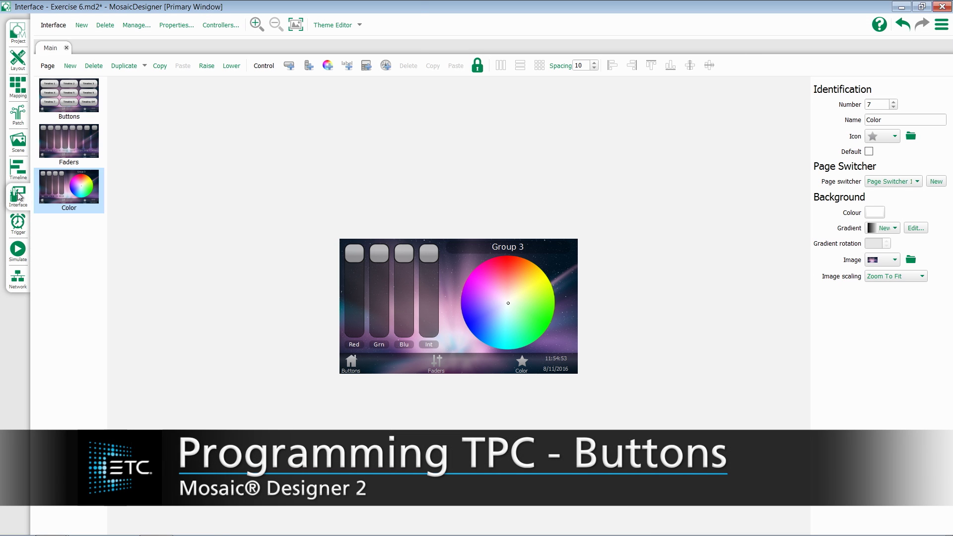
{"action": "left_click", "coordinate": [94, 114]}
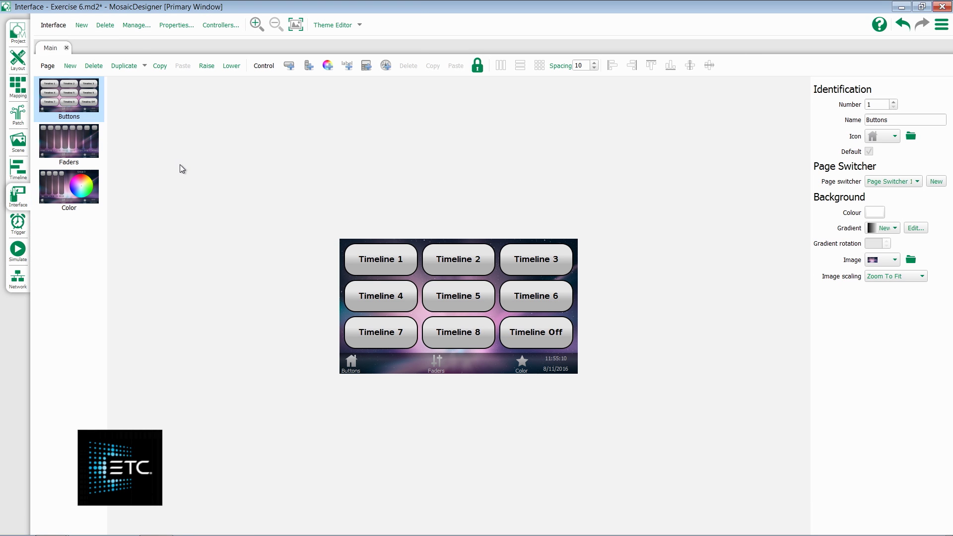
{"action": "left_click", "coordinate": [394, 257]}
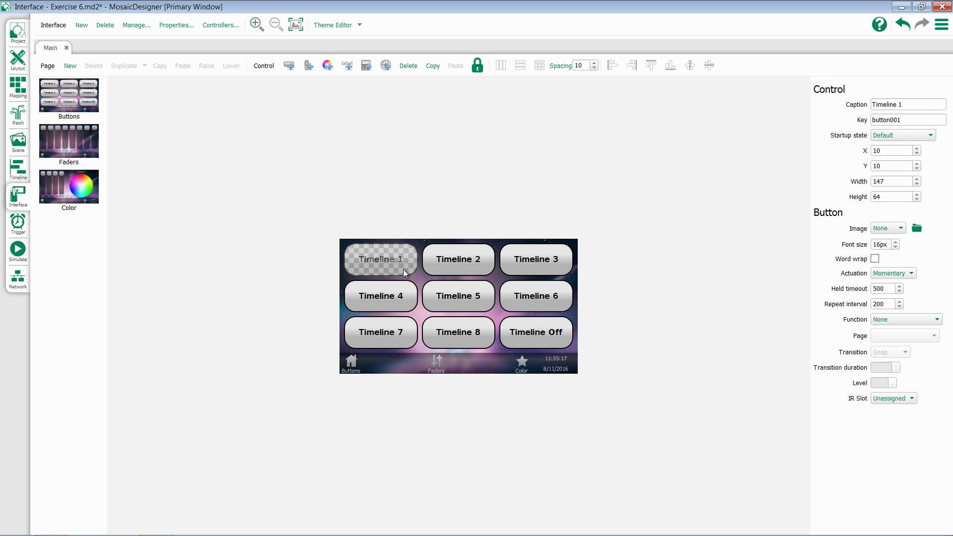
{"action": "left_click", "coordinate": [450, 267]}
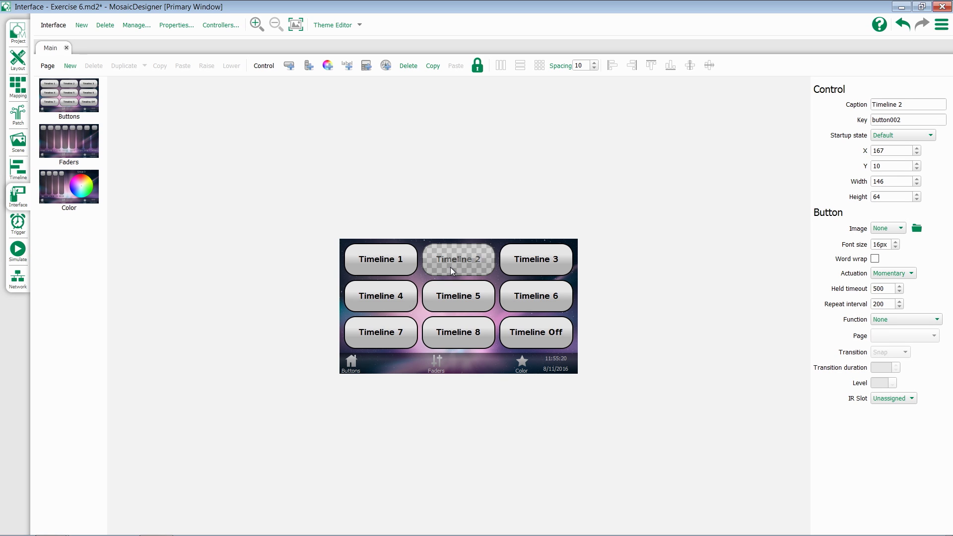
{"action": "left_click", "coordinate": [528, 333]}
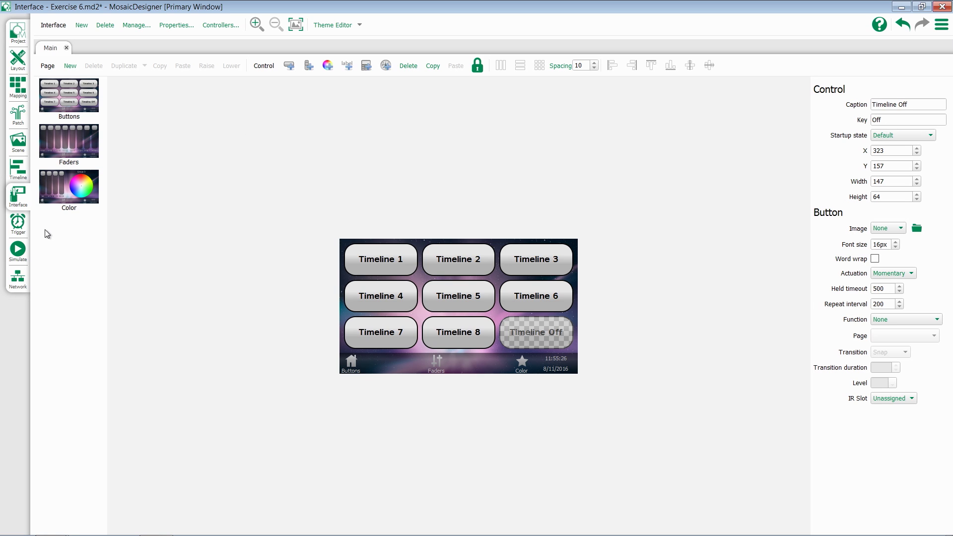
{"action": "left_click", "coordinate": [17, 223]}
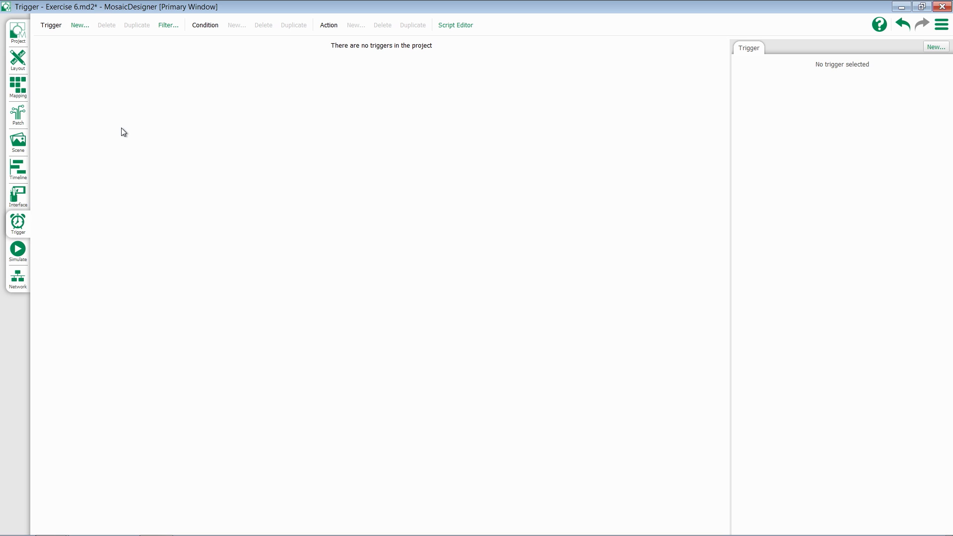
Step: Create trigger 2, an MTPC Button Event that fires on a Click of button001
{"action": "left_click", "coordinate": [76, 26]}
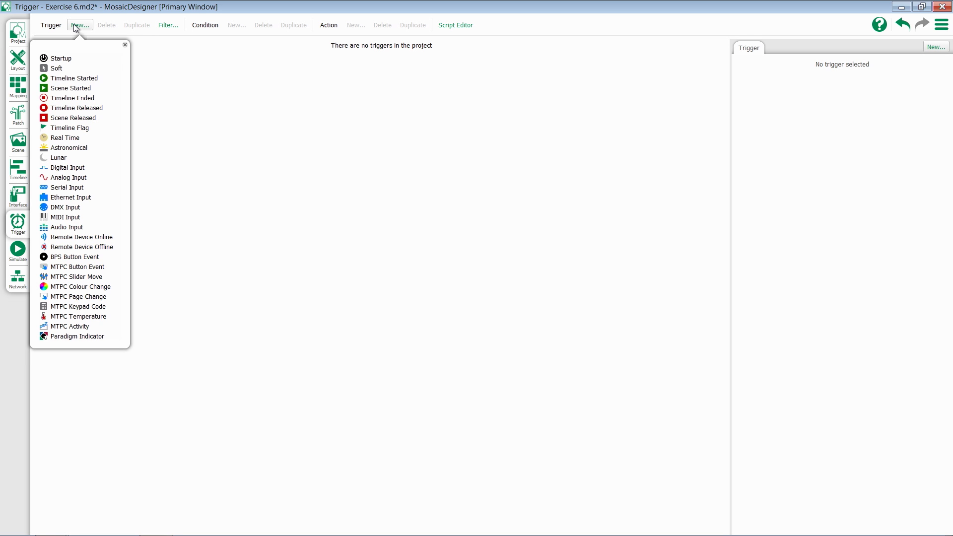
{"action": "left_click", "coordinate": [91, 267]}
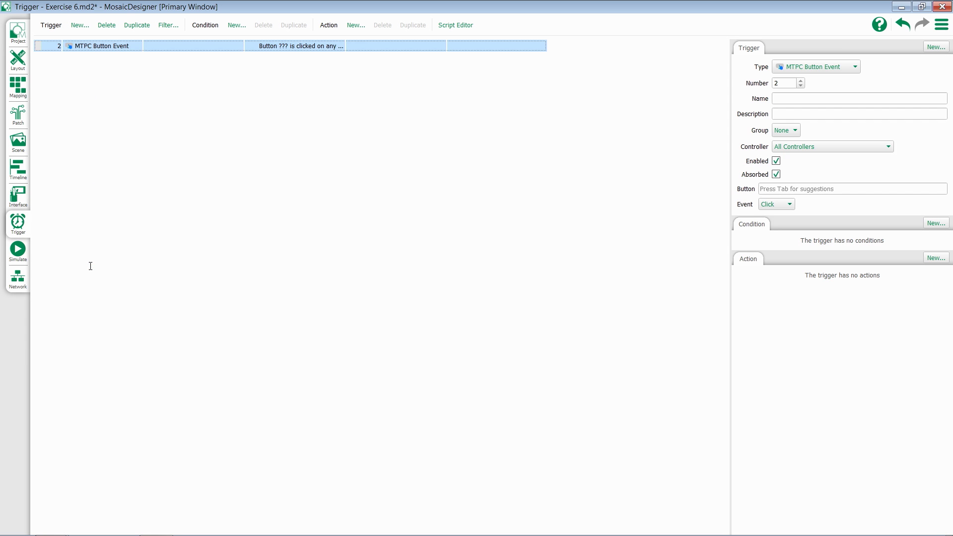
{"action": "left_click", "coordinate": [787, 188]}
{"action": "key", "text": "Tab"}
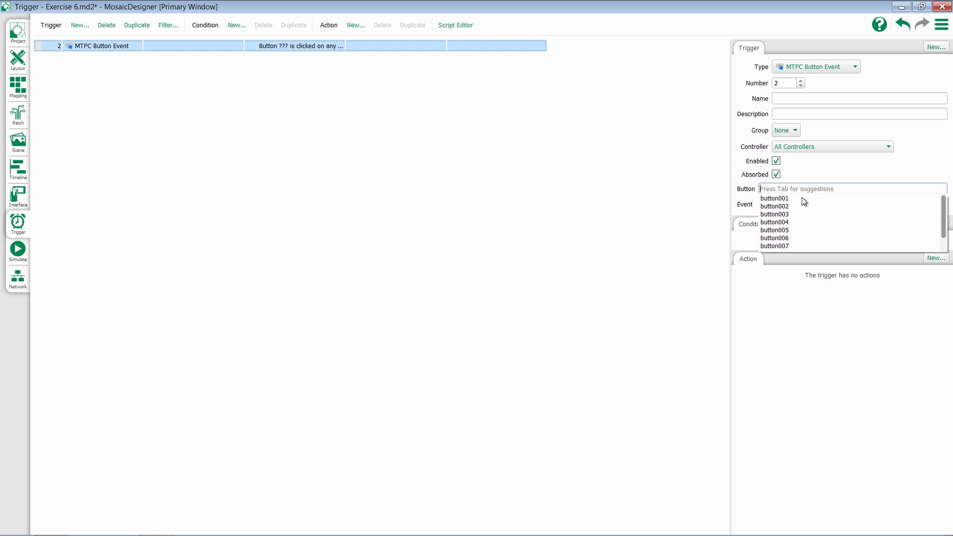
{"action": "left_click", "coordinate": [775, 198]}
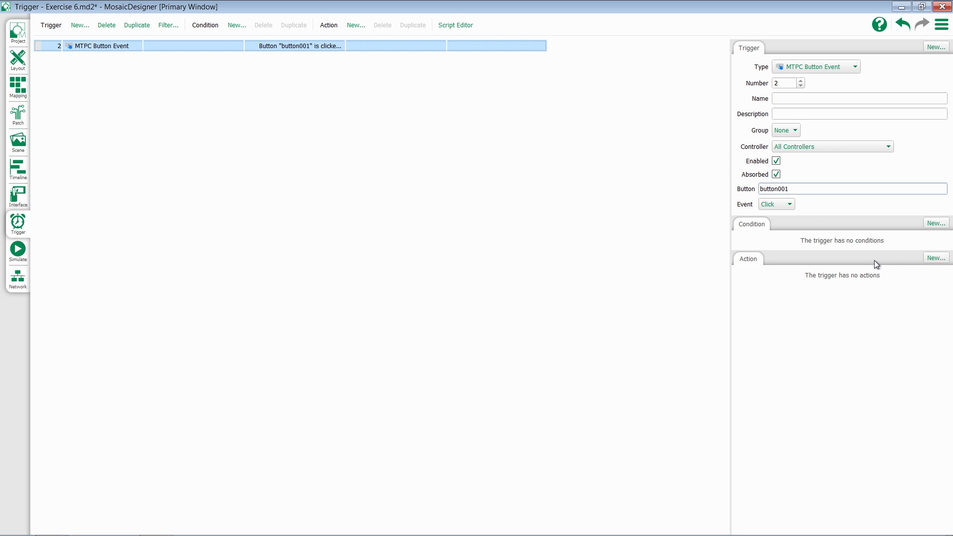
Step: Give trigger 2 a Toggle Timeline action for timeline 1: Red with a 2 s release
{"action": "left_click", "coordinate": [924, 258]}
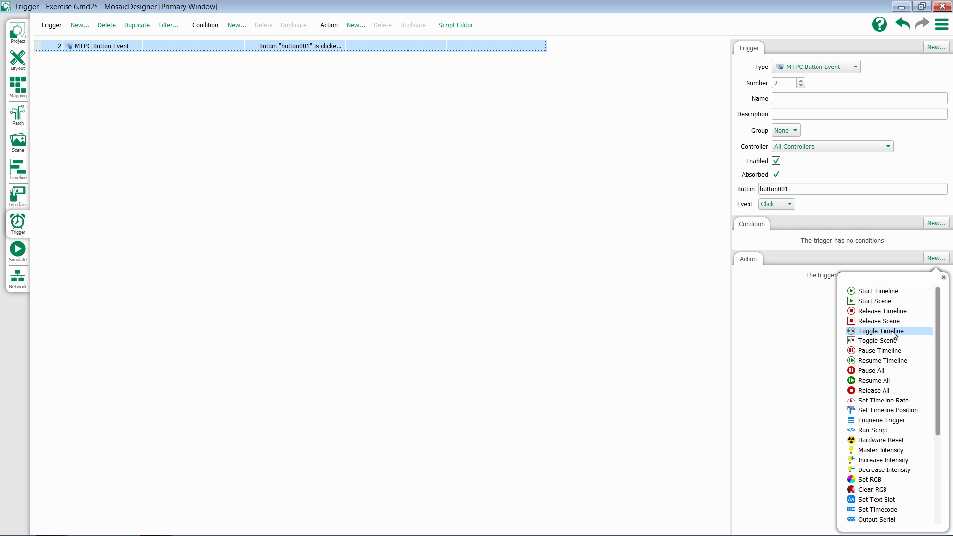
{"action": "left_click", "coordinate": [893, 333]}
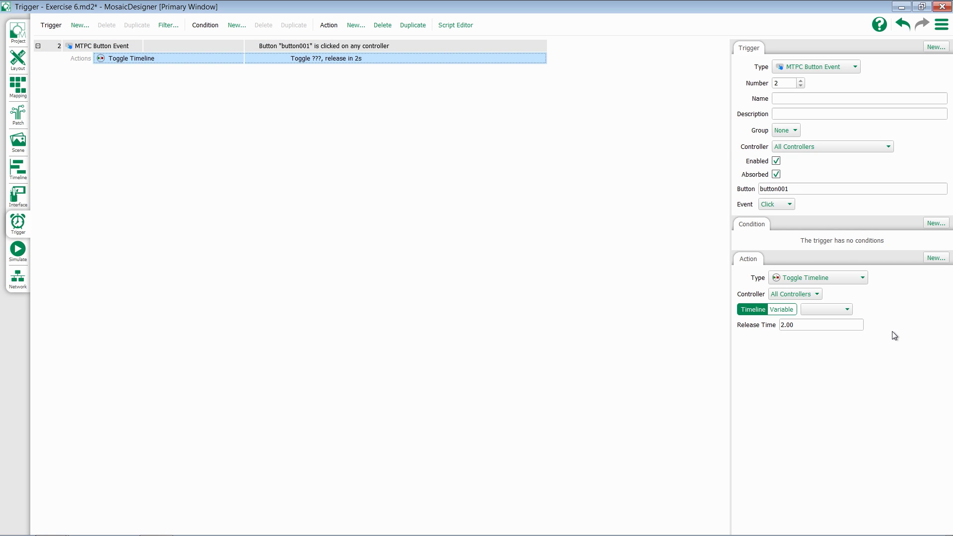
{"action": "left_click", "coordinate": [826, 309]}
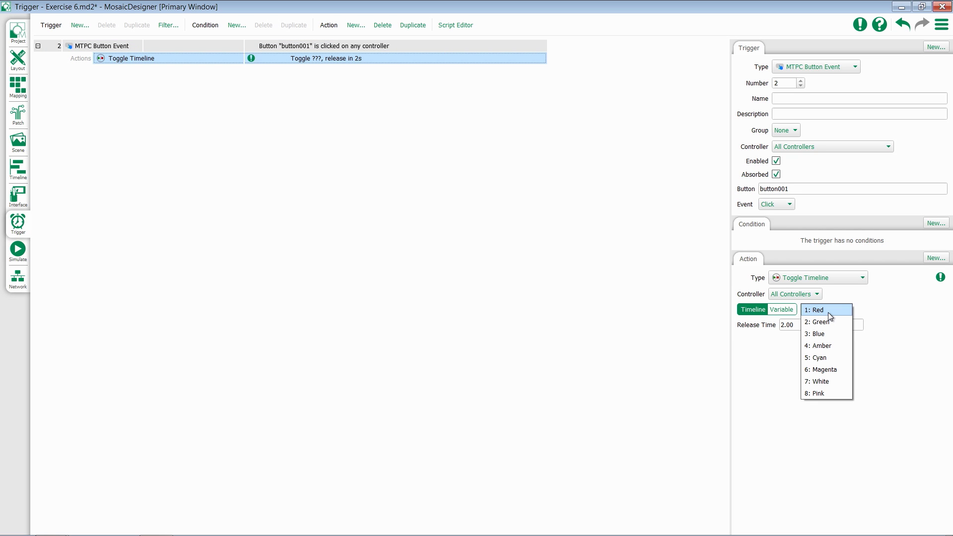
{"action": "left_click", "coordinate": [827, 312]}
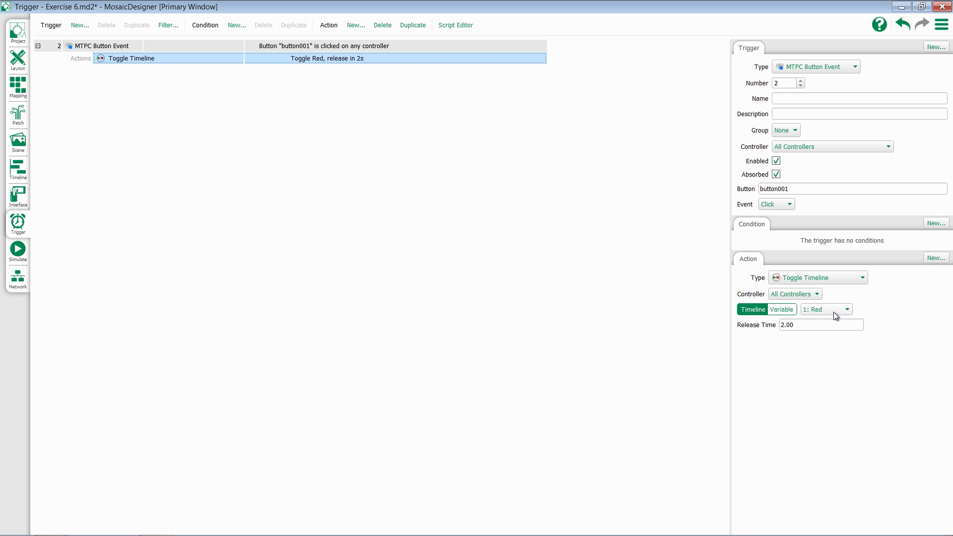
{"action": "key", "text": "ctrl+u"}
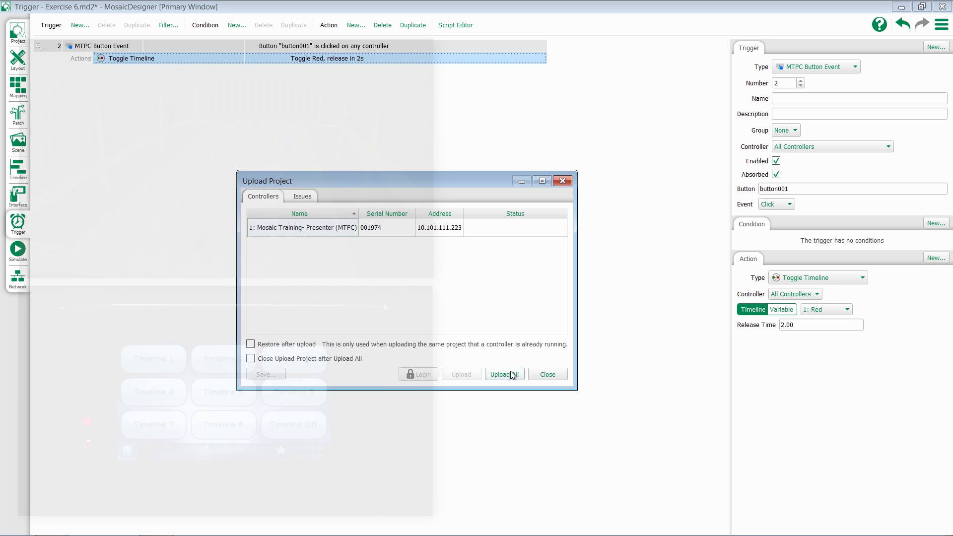
Step: Upload All to the Mosaic Training controller, test it, and close the Upload Project window
{"action": "left_click", "coordinate": [511, 374]}
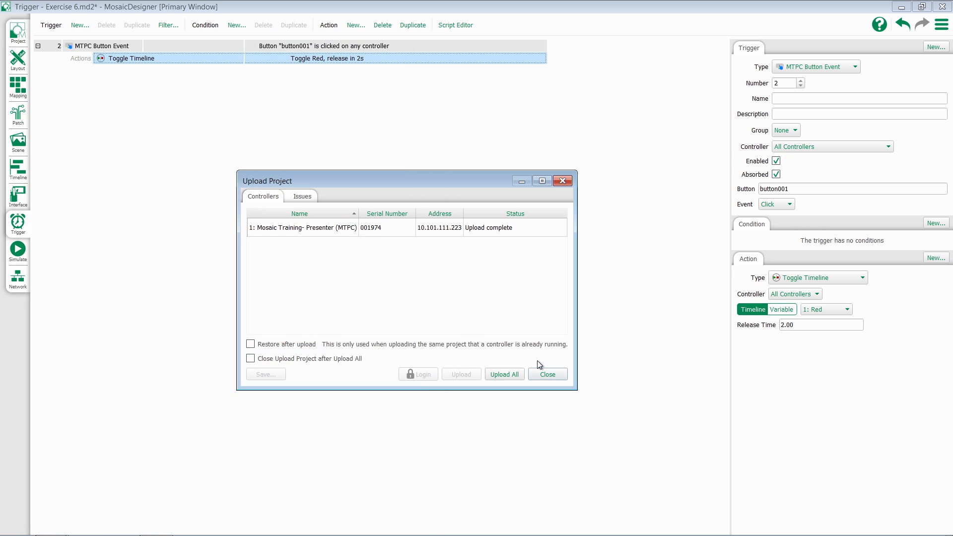
{"action": "left_click", "coordinate": [547, 374]}
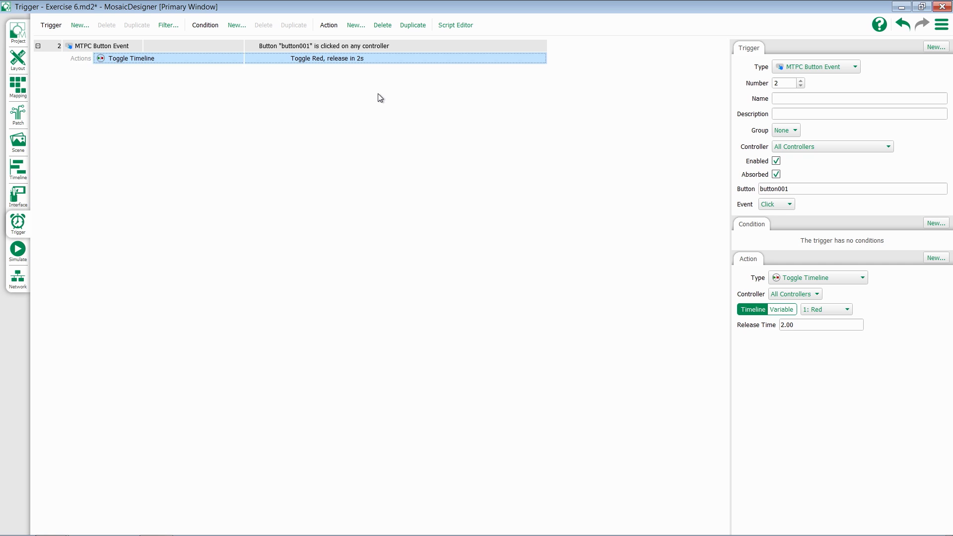
{"action": "left_click", "coordinate": [19, 196]}
{"action": "left_click", "coordinate": [412, 267]}
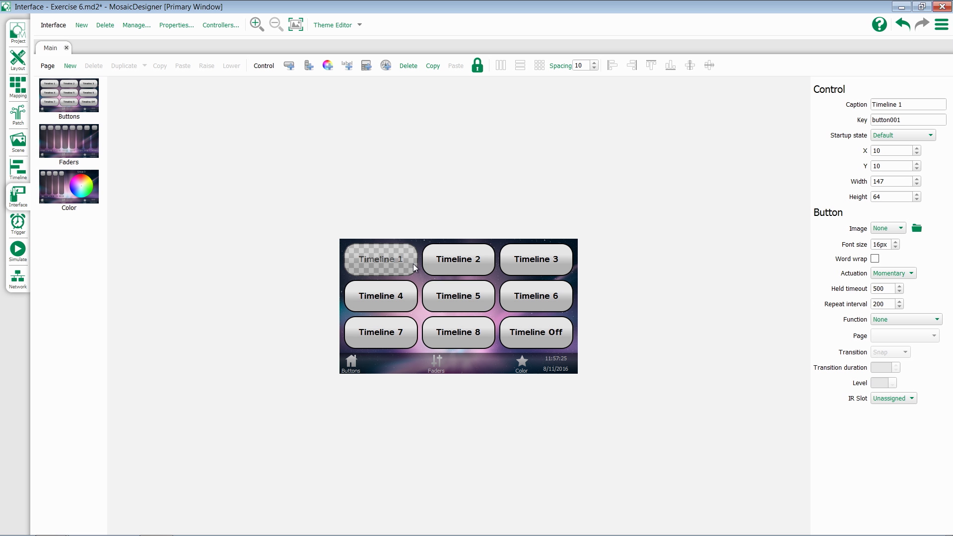
{"action": "left_click", "coordinate": [457, 268]}
{"action": "left_click", "coordinate": [542, 264]}
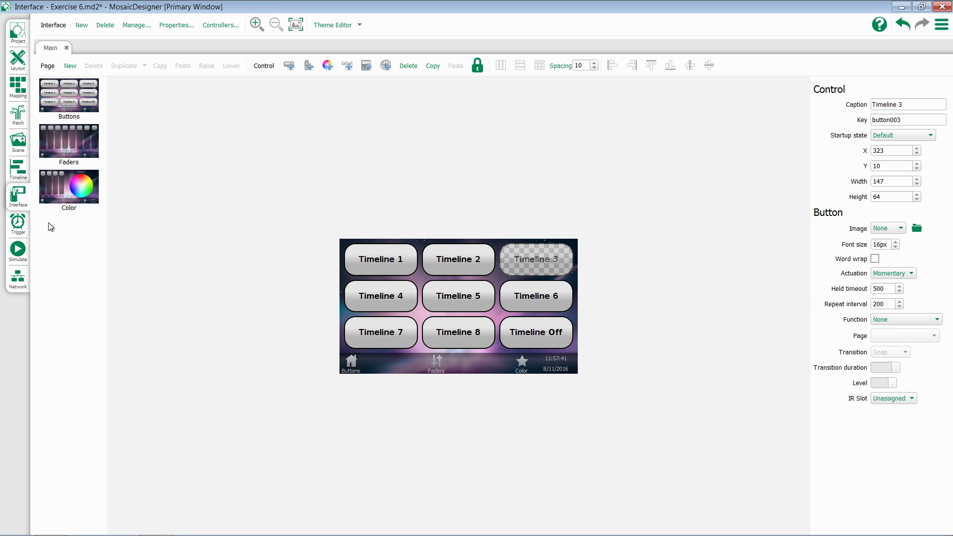
{"action": "left_click", "coordinate": [21, 226]}
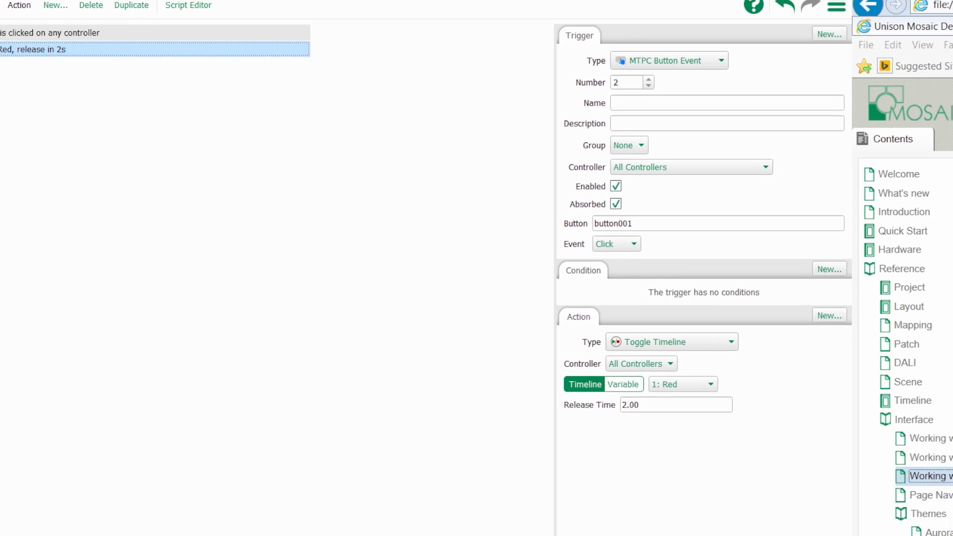
Step: Change trigger 2's button to button<3d> and take the toggled timeline from variable 1
{"action": "left_click", "coordinate": [814, 188]}
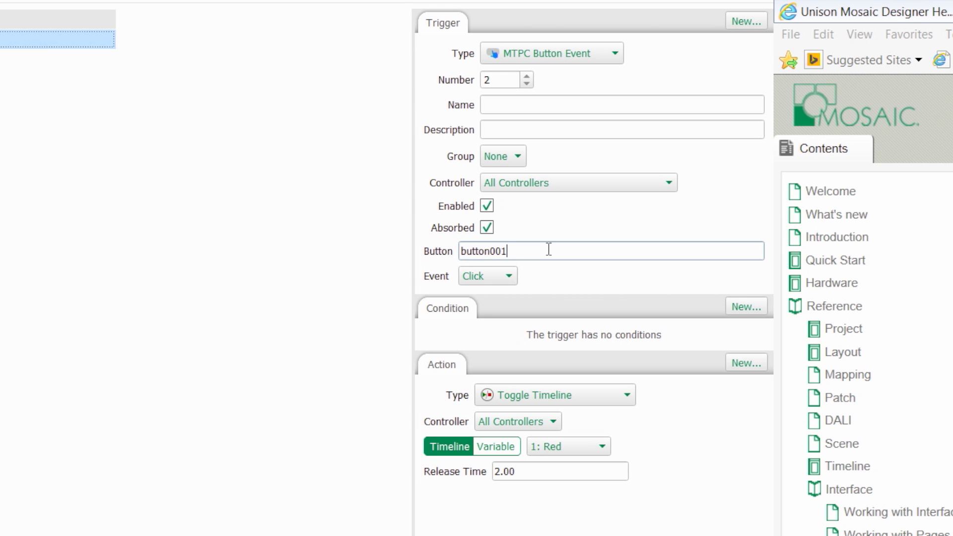
{"action": "key", "text": "BackSpace"}
{"action": "key", "text": "BackSpace"}
{"action": "key", "text": "BackSpace"}
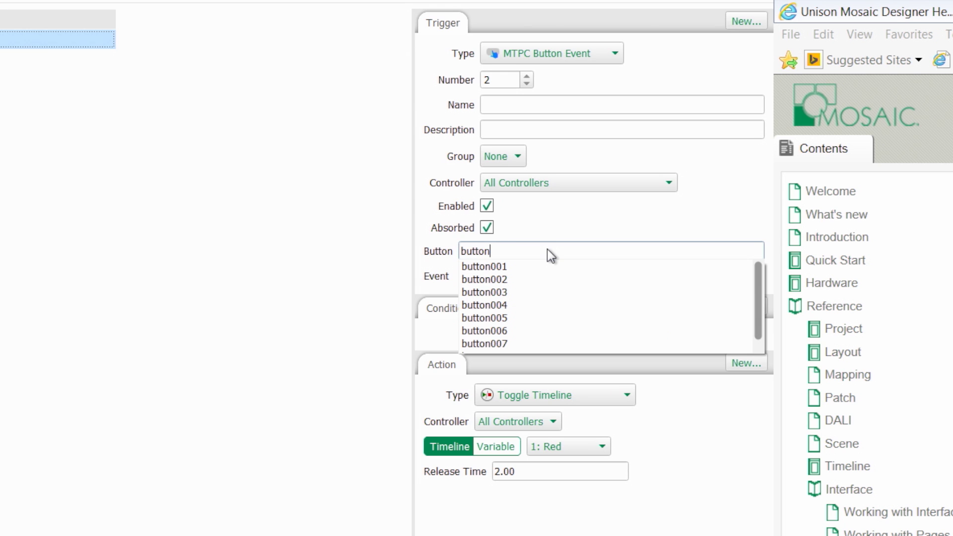
{"action": "type", "text": "<"}
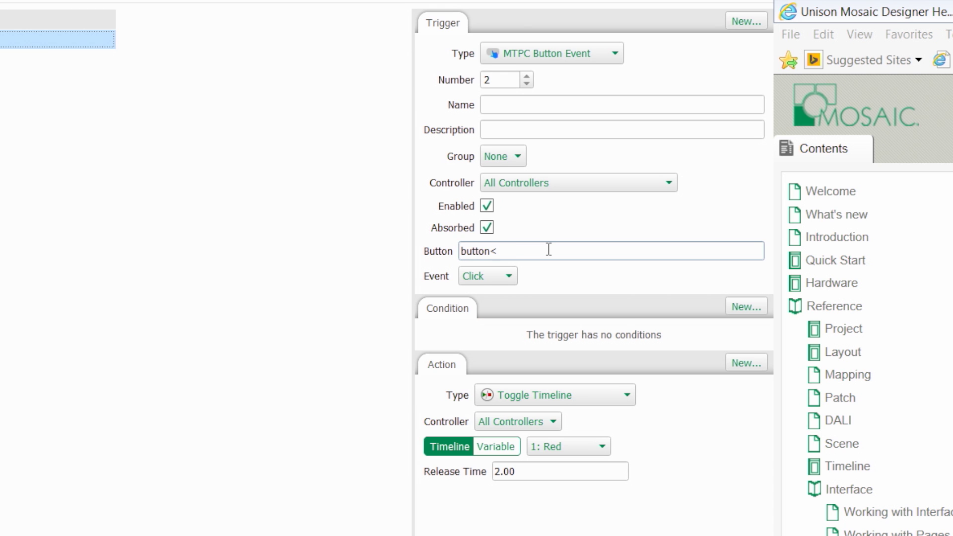
{"action": "type", "text": "3d>"}
{"action": "left_click", "coordinate": [505, 450]}
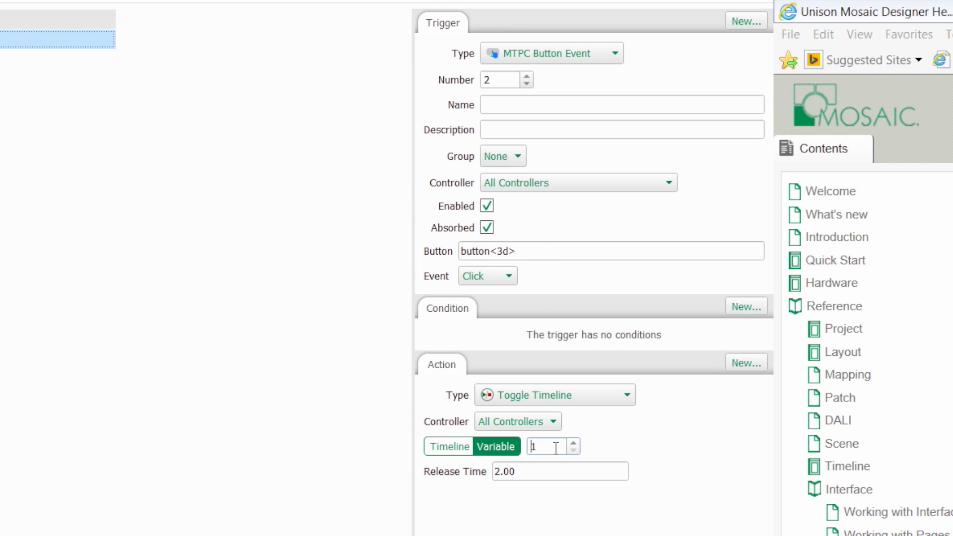
{"action": "key", "text": "ctrl+u"}
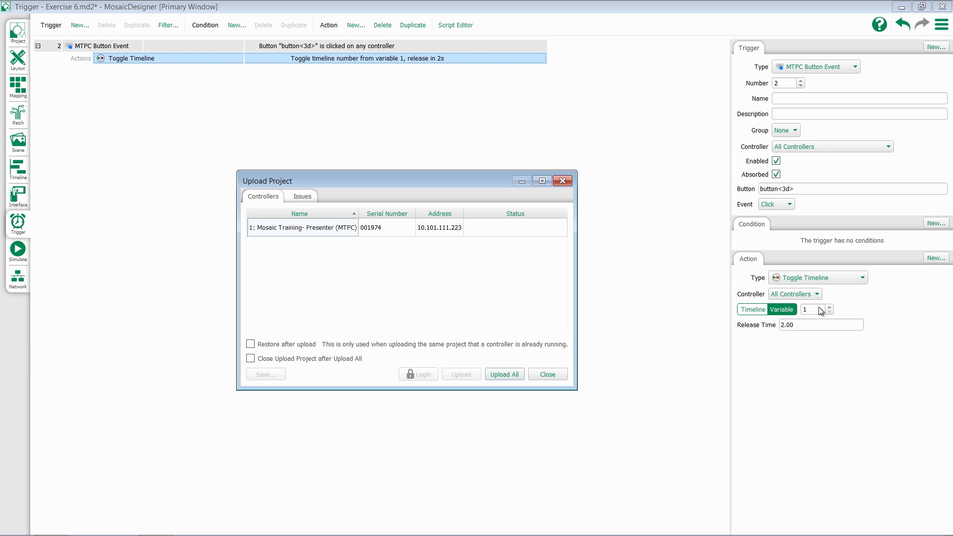
Step: Run Upload All for the revised project, then close the window once upload completes
{"action": "left_click", "coordinate": [504, 374]}
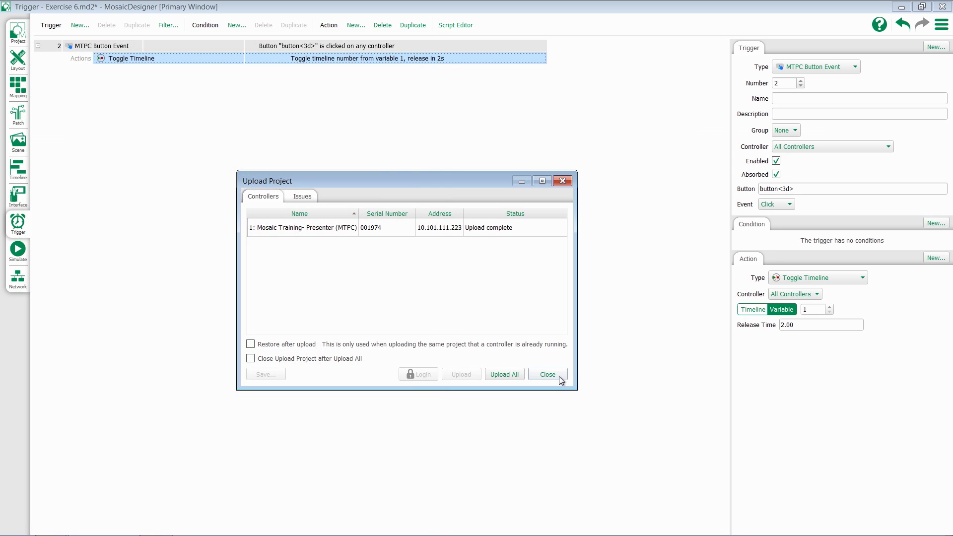
{"action": "left_click", "coordinate": [548, 375]}
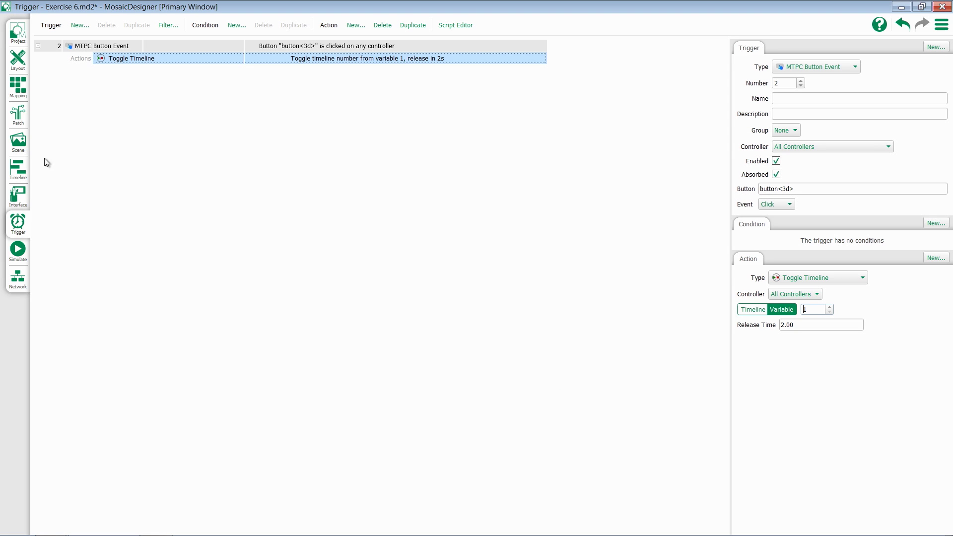
Step: Add a Timeline Started trigger 3 with a Set MTPC Control State action
{"action": "left_click", "coordinate": [81, 27]}
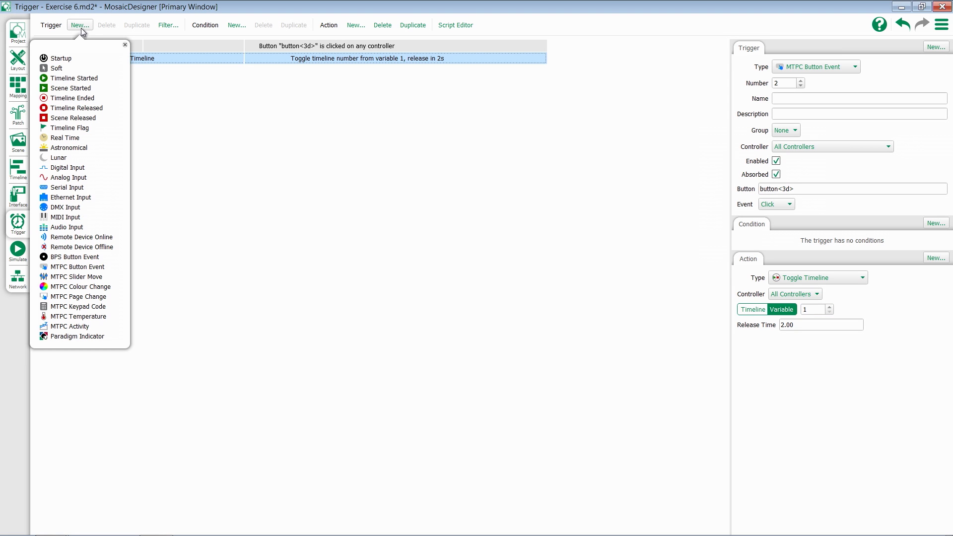
{"action": "left_click", "coordinate": [84, 79]}
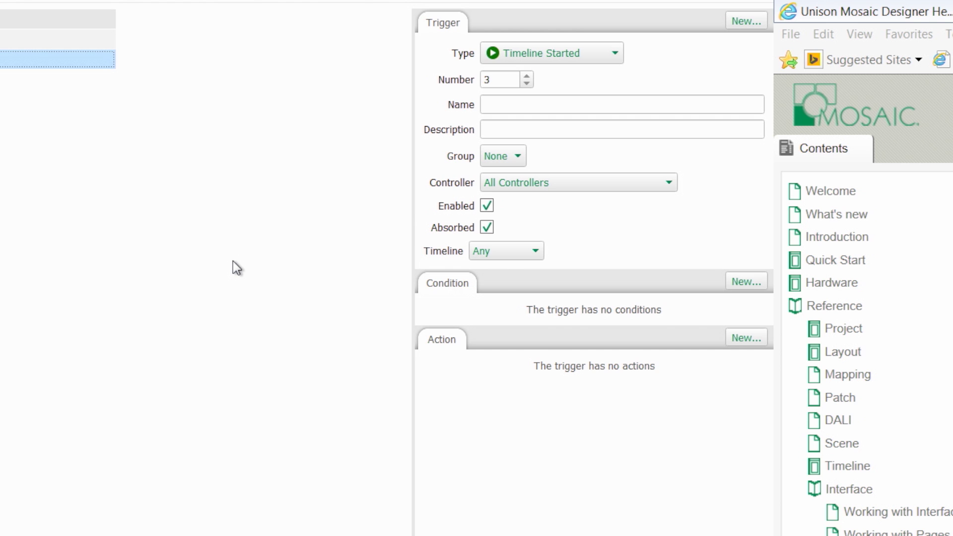
{"action": "left_click", "coordinate": [750, 337]}
{"action": "scroll", "coordinate": [686, 488], "scroll_direction": "down", "scroll_amount": 1}
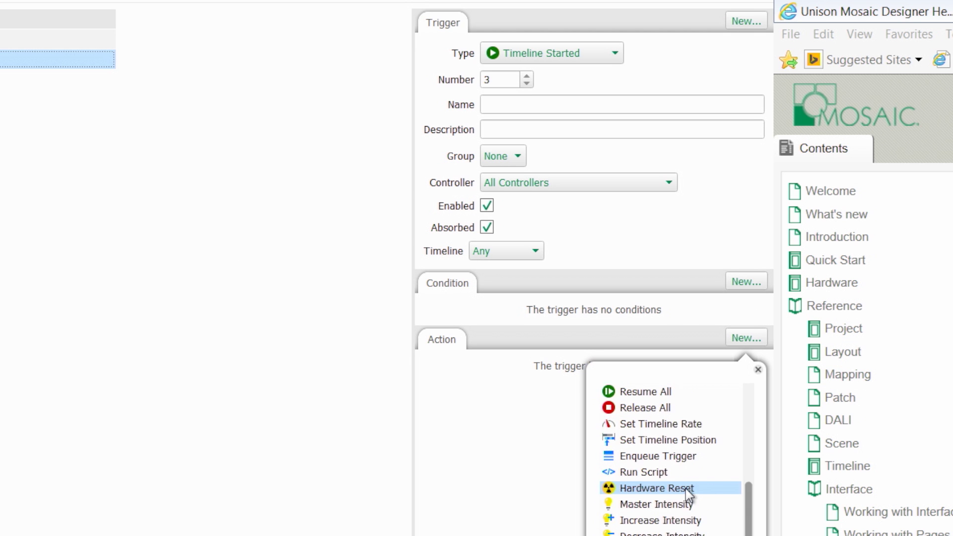
{"action": "scroll", "coordinate": [685, 489], "scroll_direction": "down", "scroll_amount": 1}
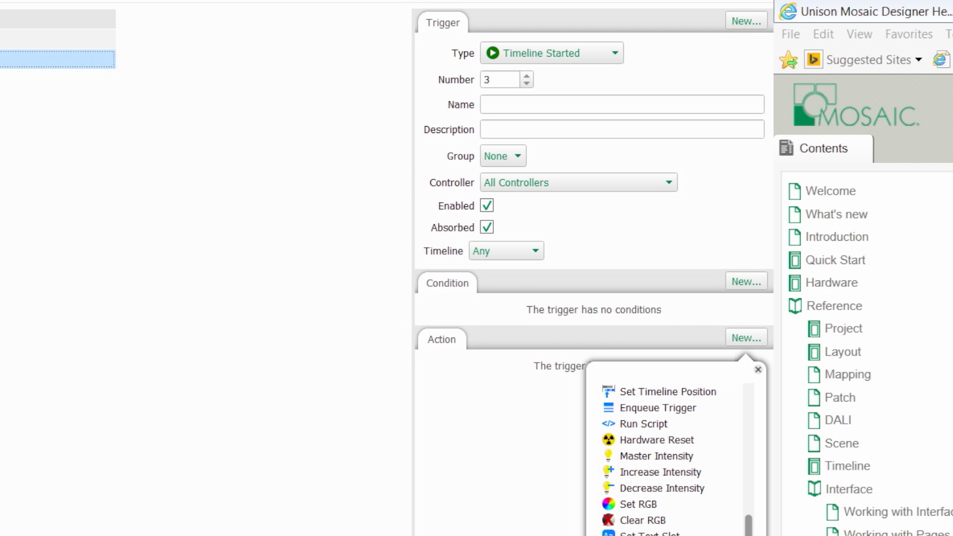
{"action": "left_click", "coordinate": [686, 489]}
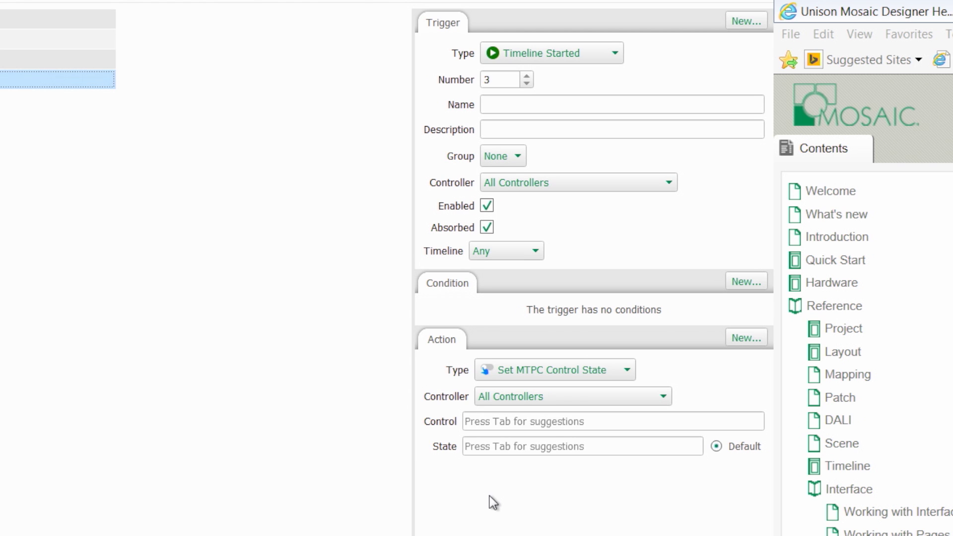
Step: Set the action's control to button<3d> and its state to Green
{"action": "left_click", "coordinate": [485, 423]}
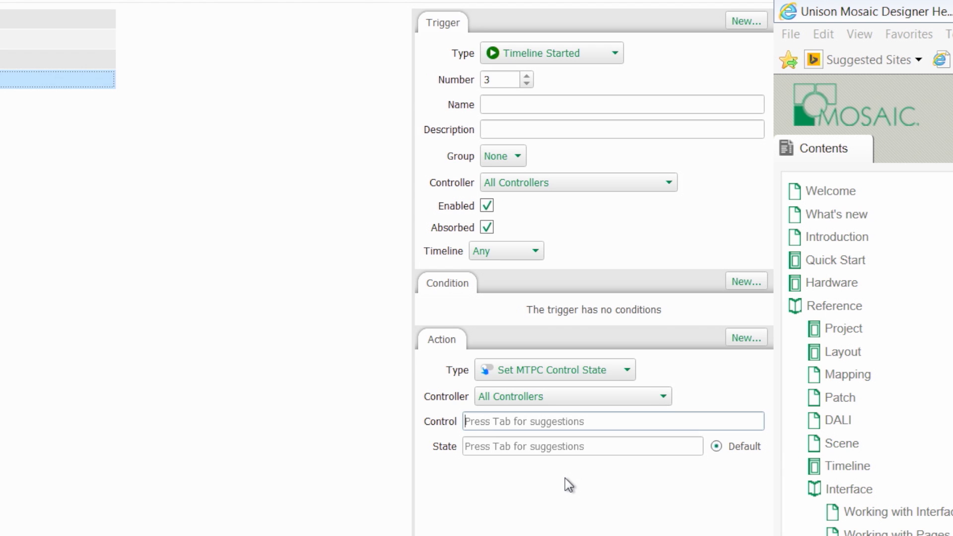
{"action": "type", "text": "butto"}
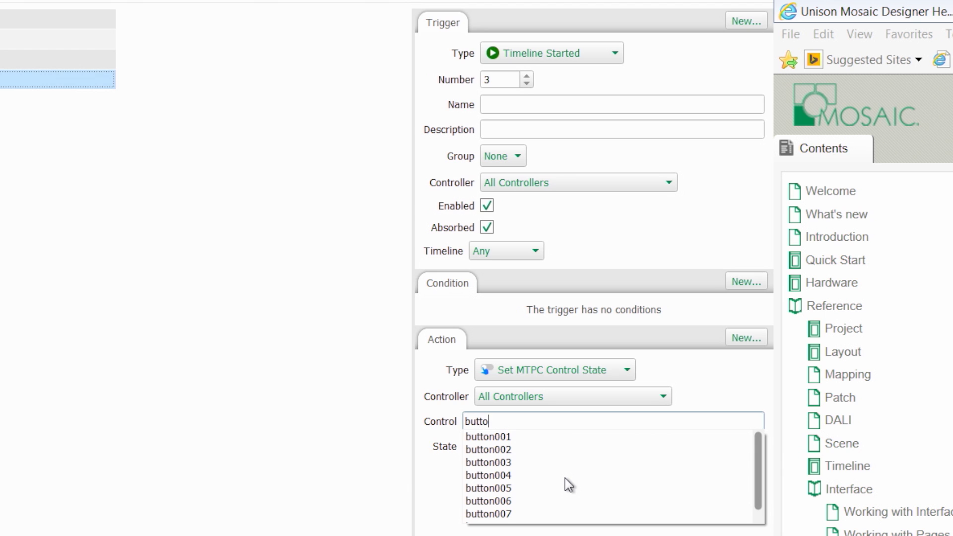
{"action": "type", "text": "n<3d"}
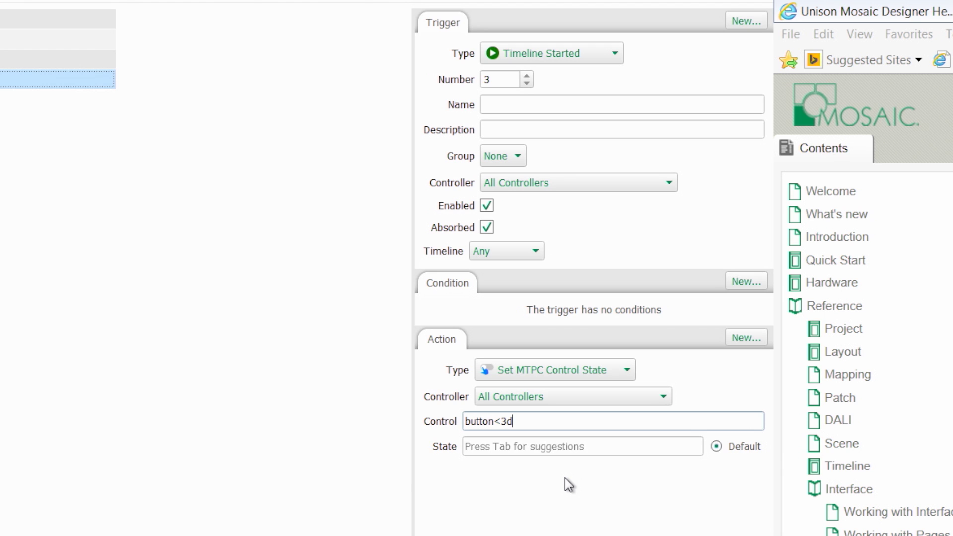
{"action": "type", "text": ">"}
{"action": "key", "text": "Tab"}
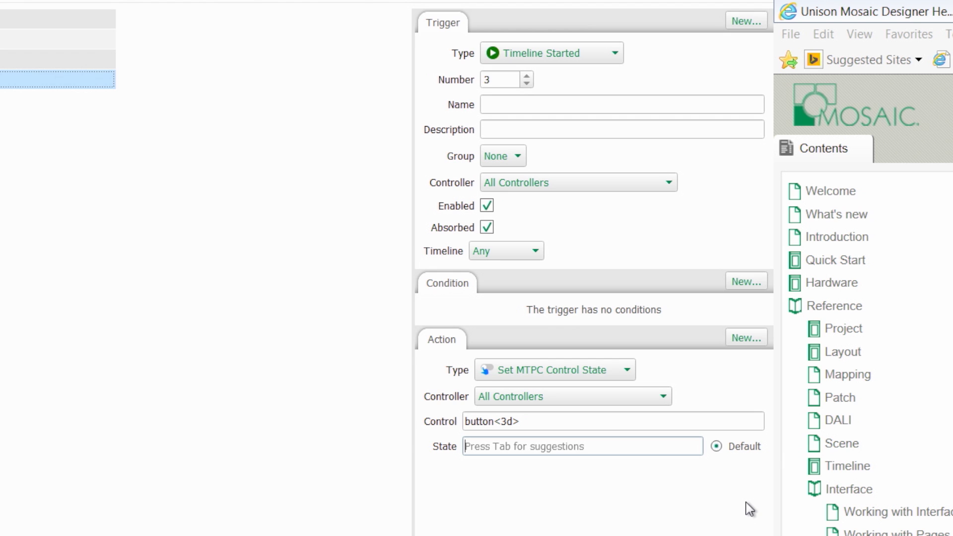
{"action": "type", "text": "Gree"}
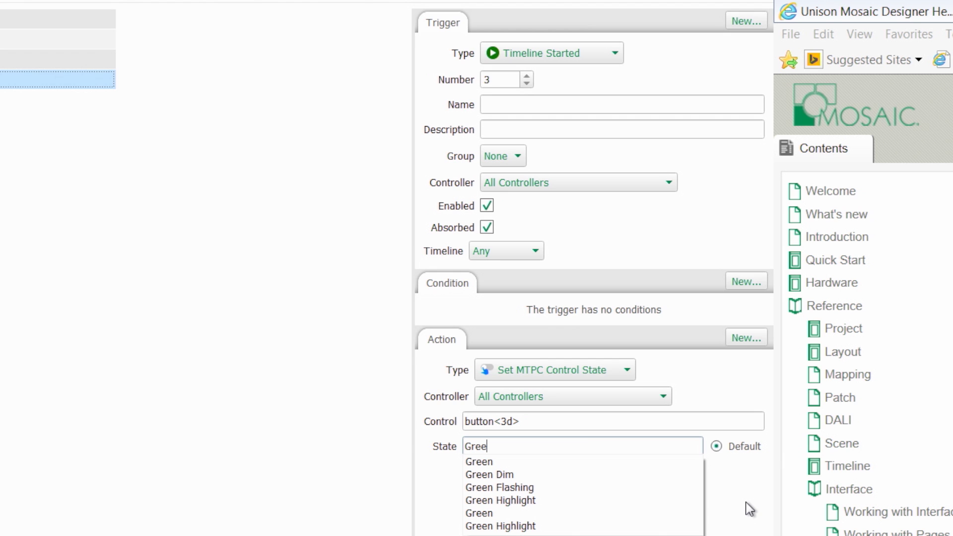
{"action": "left_click", "coordinate": [479, 462]}
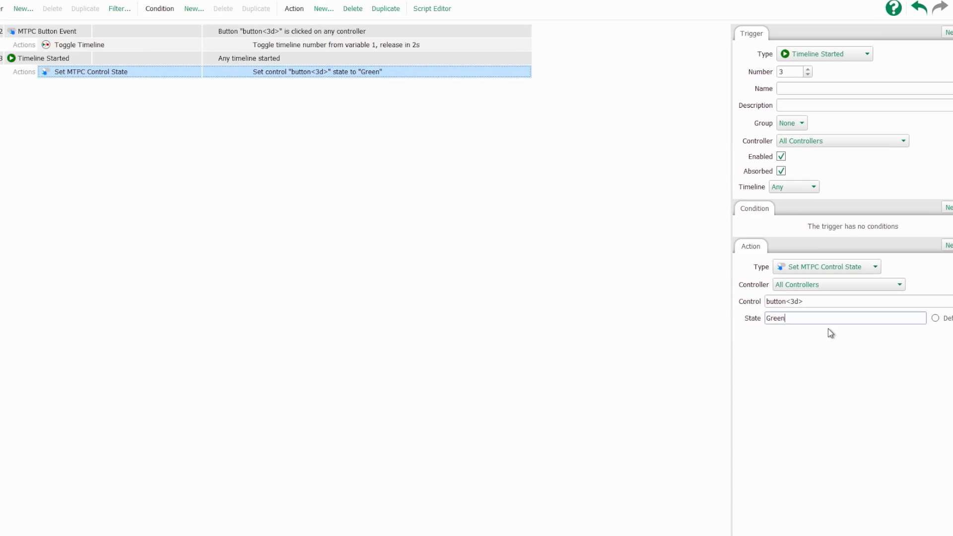
{"action": "left_click", "coordinate": [125, 72]}
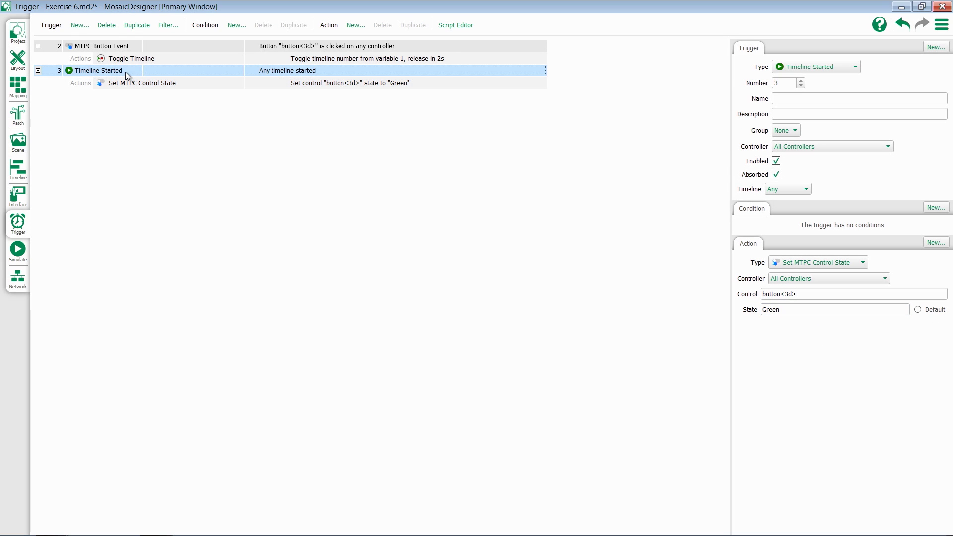
Step: Duplicate trigger 3 as trigger 4, firing on Timeline Released and setting button<3d> to Default
{"action": "left_click", "coordinate": [130, 26]}
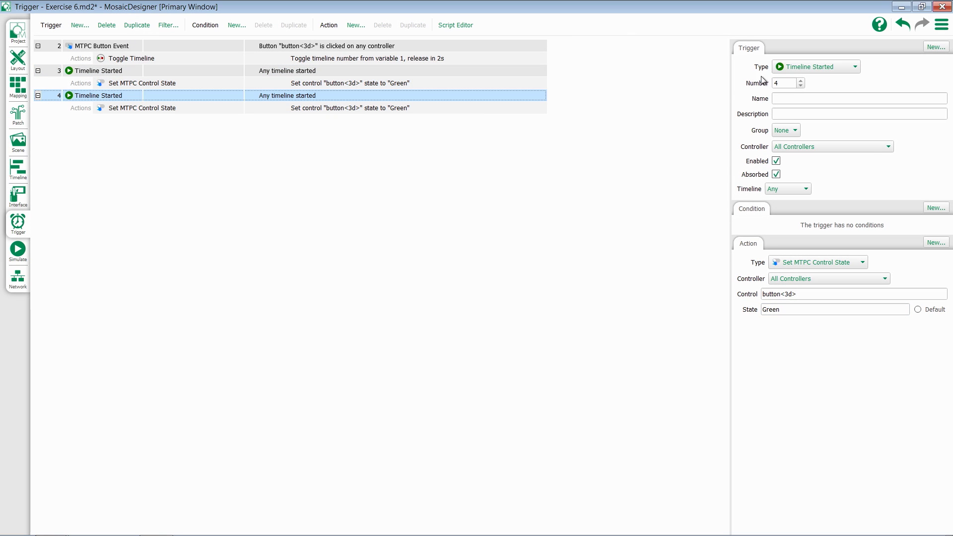
{"action": "left_click", "coordinate": [818, 67]}
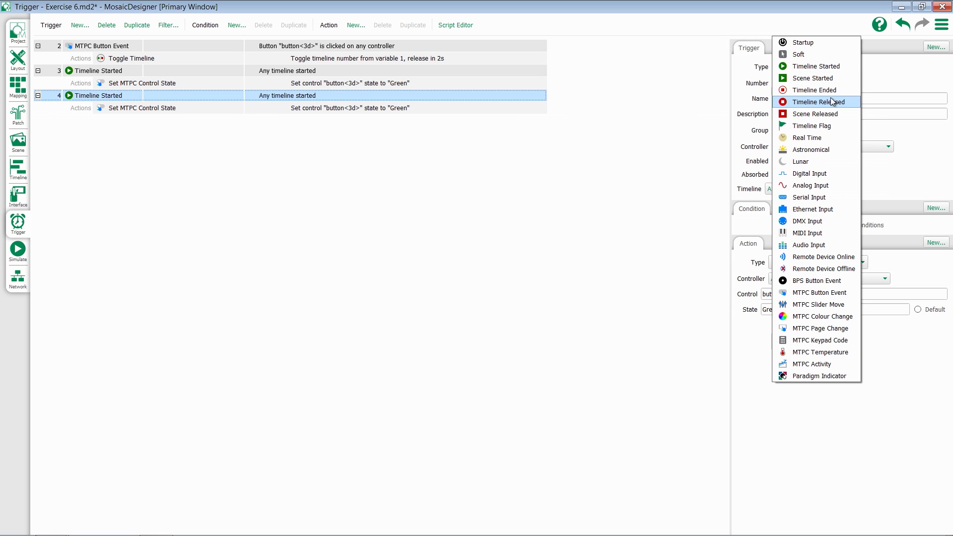
{"action": "left_click", "coordinate": [832, 101]}
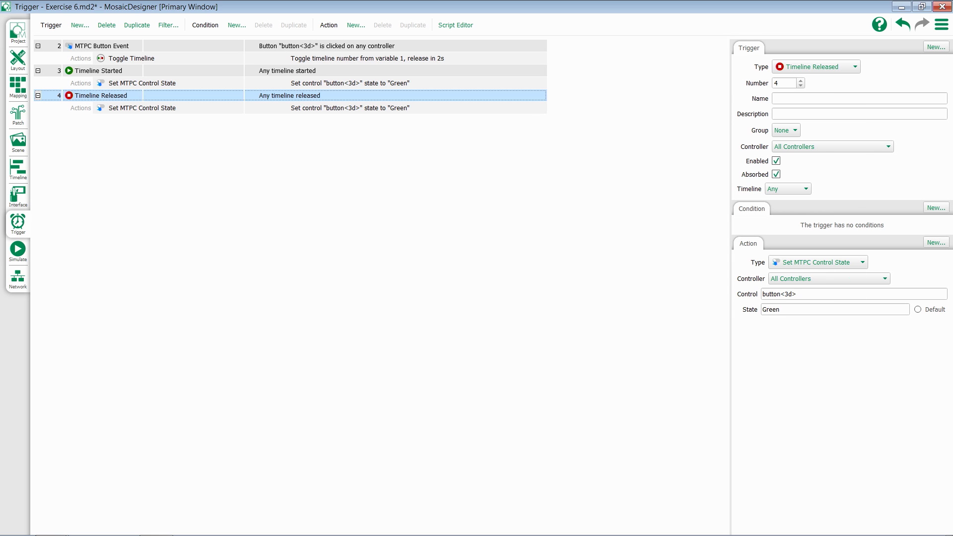
{"action": "left_click", "coordinate": [917, 310]}
{"action": "key", "text": "ctrl+u"}
Step: Upload All to the controller, check the green button states on the touchscreen, and close the window
{"action": "key", "text": "Return"}
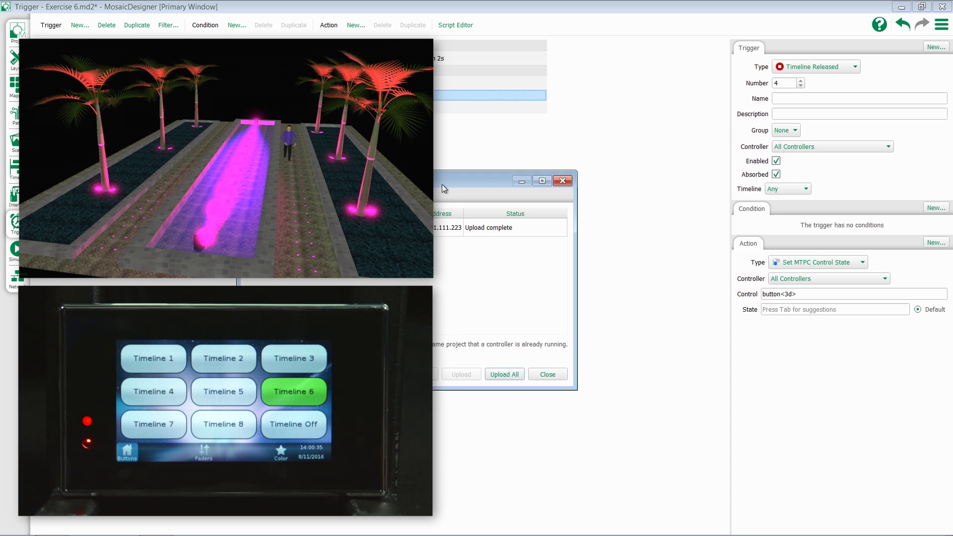
{"action": "left_click", "coordinate": [548, 375]}
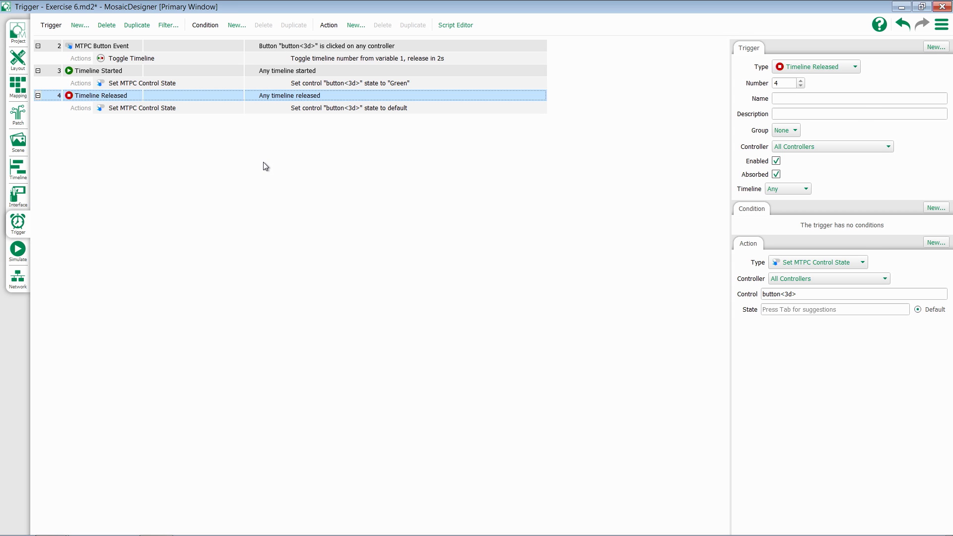
{"action": "left_click", "coordinate": [18, 195]}
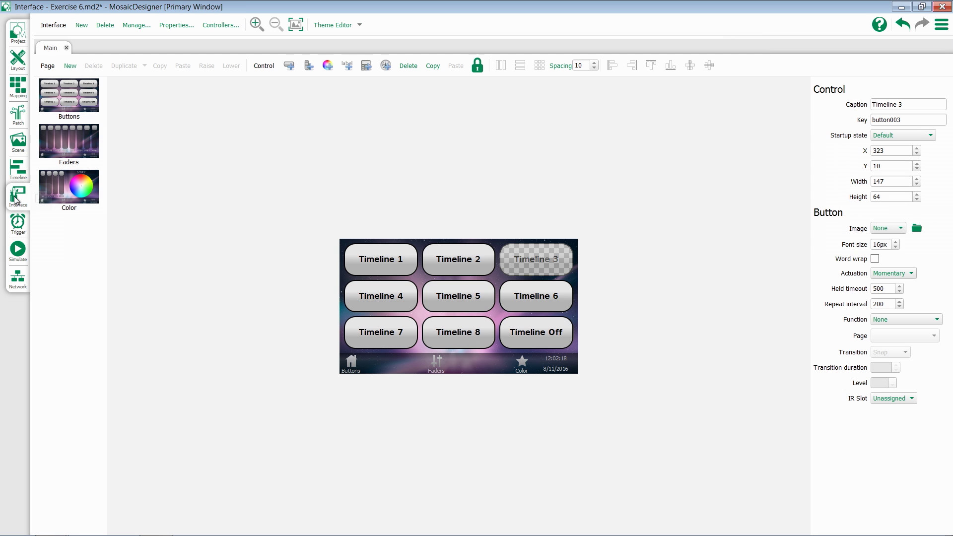
Step: Caption the top-left button 'Timeline 4' and the middle-left button 'Timeline 1'
{"action": "left_click", "coordinate": [397, 261]}
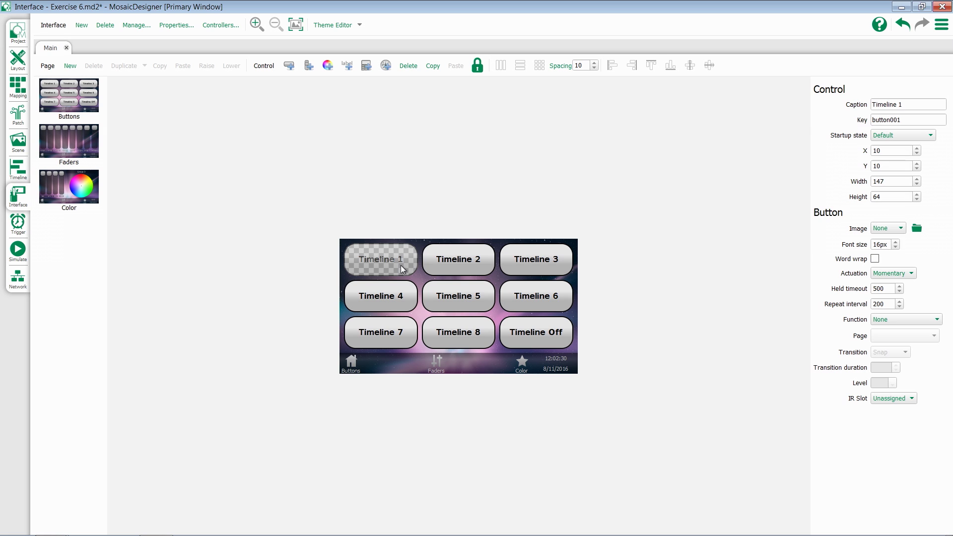
{"action": "left_click", "coordinate": [919, 120]}
{"action": "left_click", "coordinate": [908, 104]}
{"action": "left_click", "coordinate": [400, 300]}
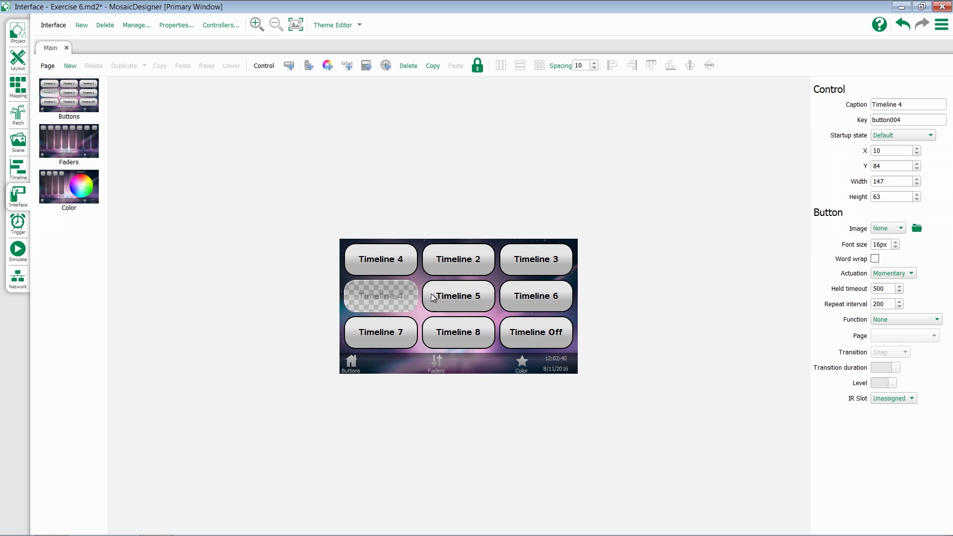
{"action": "left_click", "coordinate": [916, 106]}
{"action": "key", "text": "BackSpace"}
{"action": "type", "text": "1"}
{"action": "left_click", "coordinate": [912, 120]}
{"action": "left_click", "coordinate": [668, 248]}
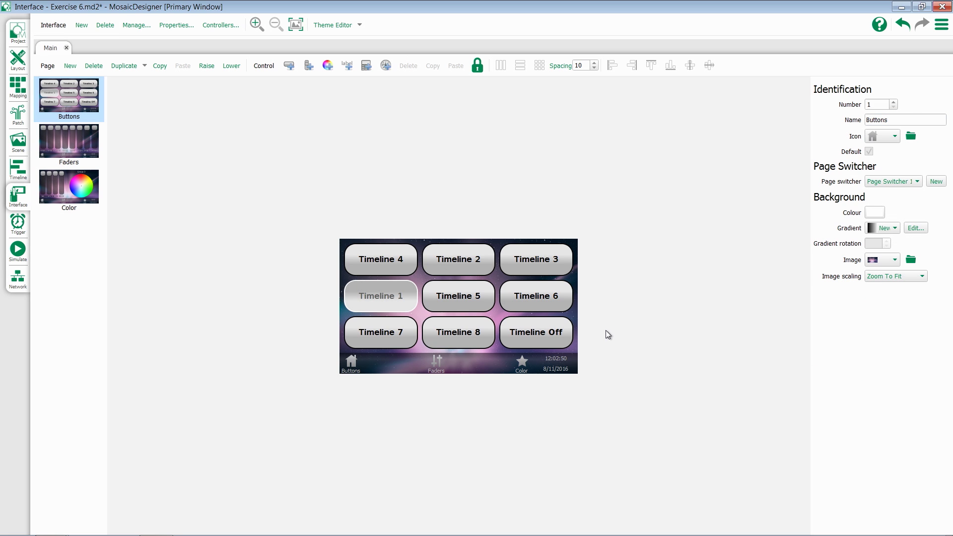
Step: Create an MTPC Button Event trigger on the Off button with a Release All action
{"action": "left_click", "coordinate": [22, 224]}
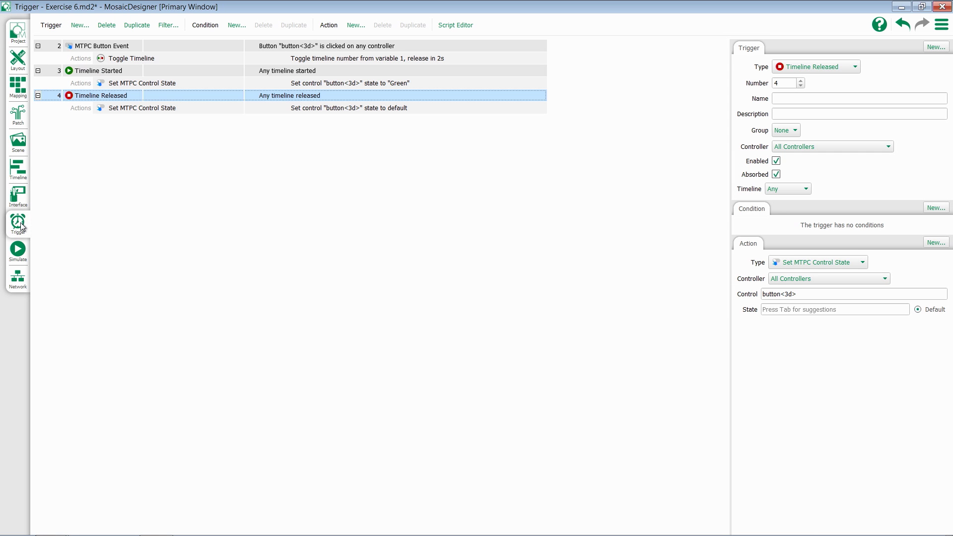
{"action": "left_click", "coordinate": [83, 25]}
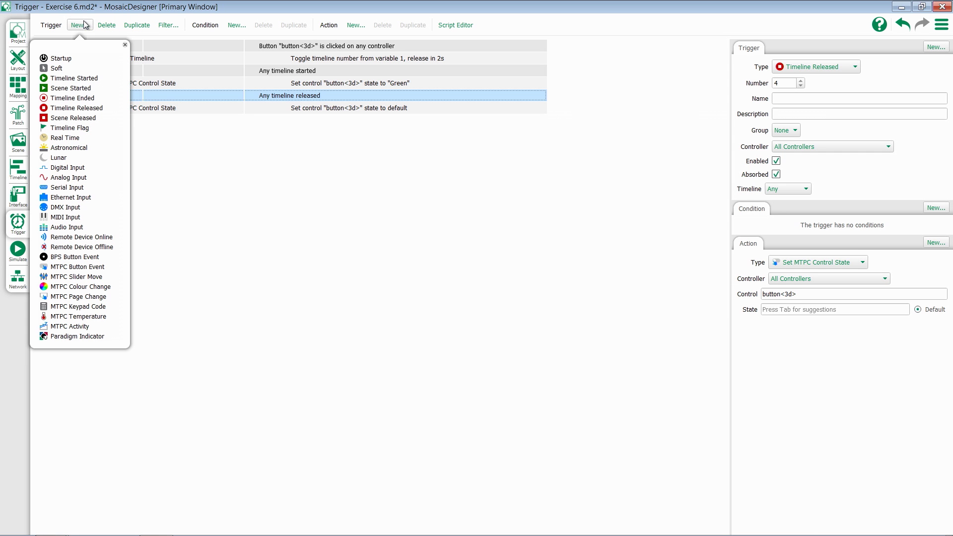
{"action": "left_click", "coordinate": [109, 267]}
{"action": "left_click", "coordinate": [838, 189]}
{"action": "type", "text": "o"}
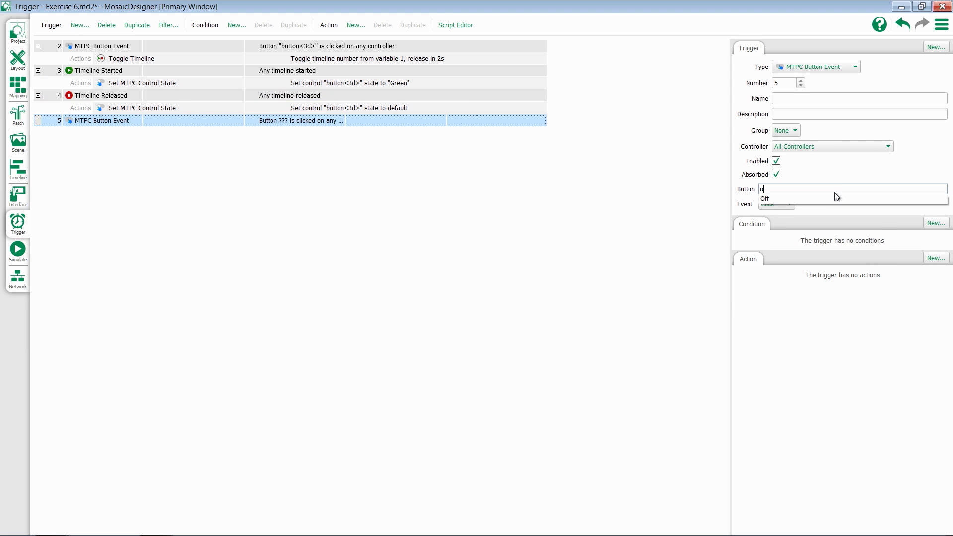
{"action": "left_click", "coordinate": [778, 197]}
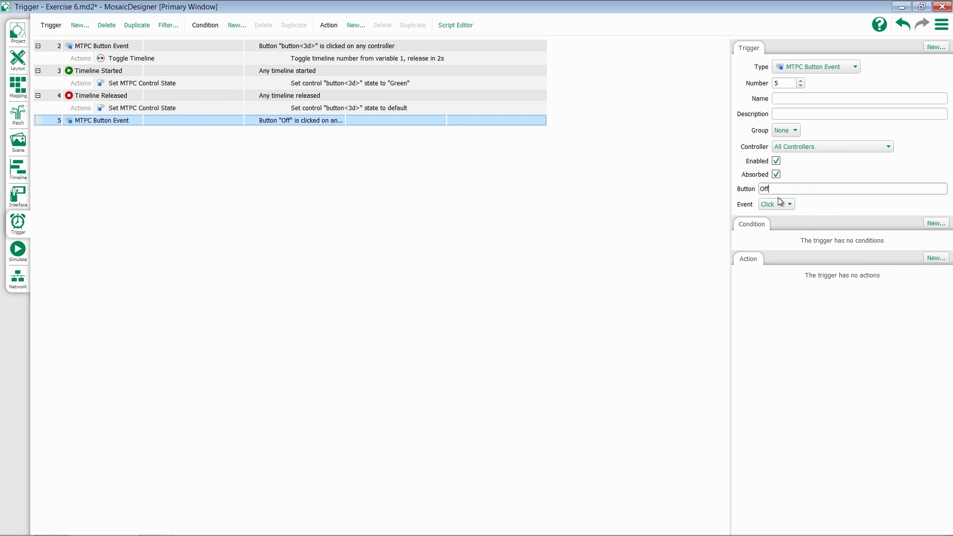
{"action": "left_click", "coordinate": [941, 262]}
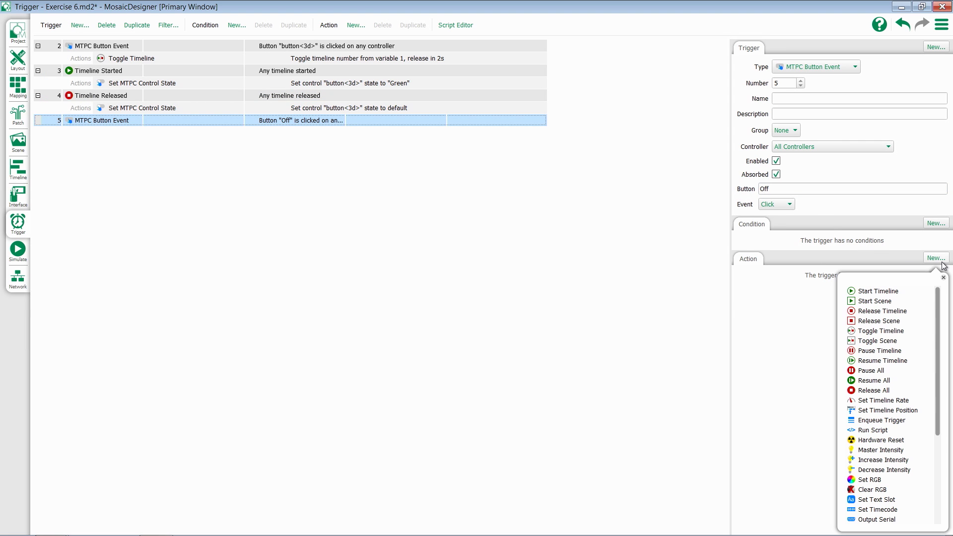
{"action": "left_click", "coordinate": [889, 391]}
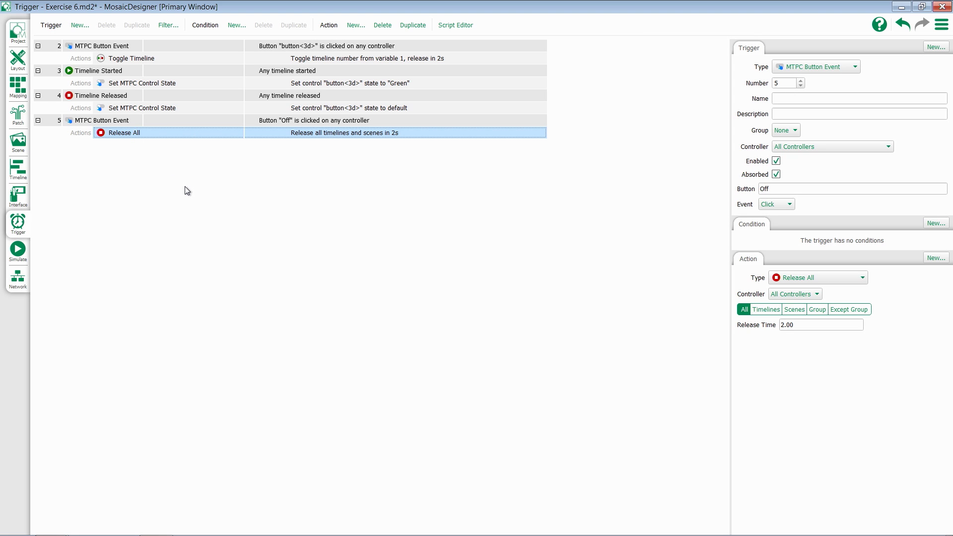
Step: Upload the whole project to the controller with Ctrl+U, then close the upload window
{"action": "key", "text": "ctrl+u"}
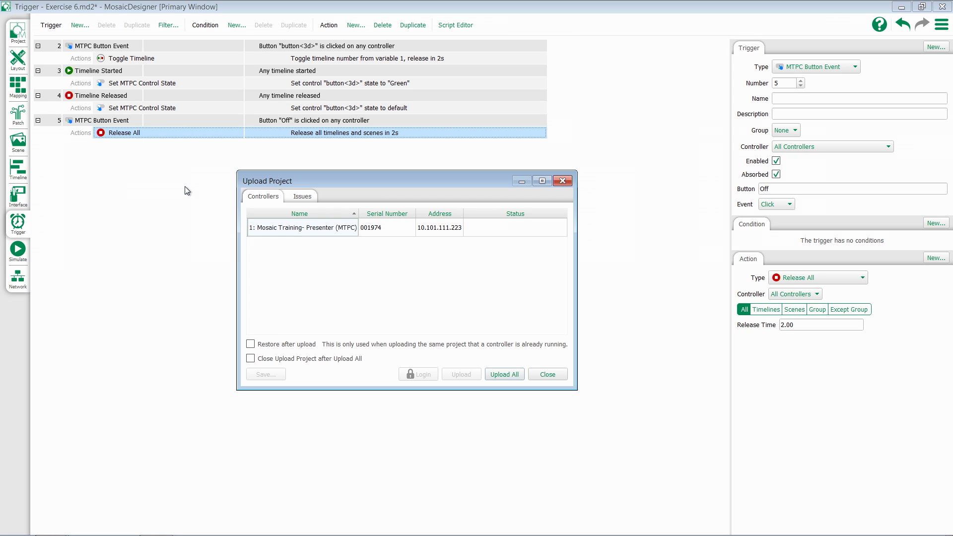
{"action": "key", "text": "Return"}
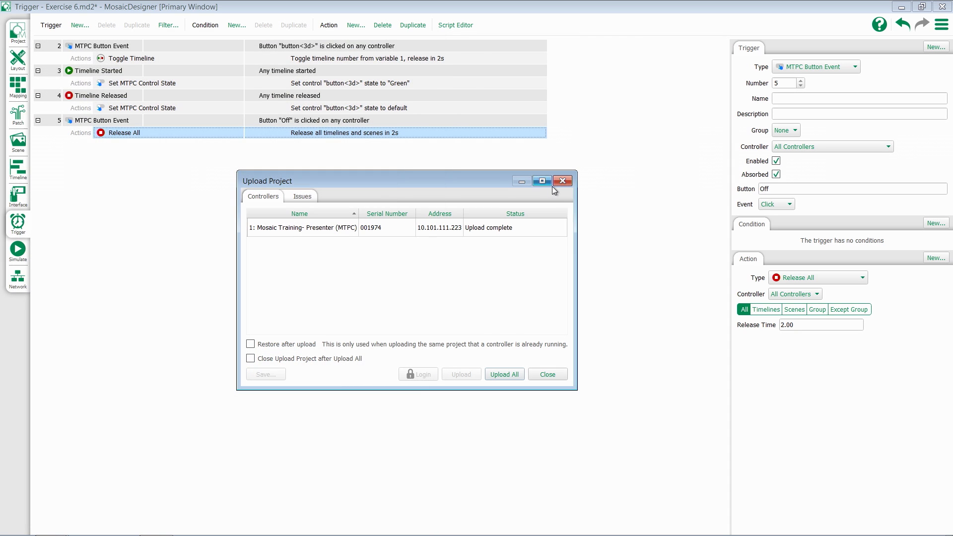
{"action": "left_click", "coordinate": [562, 183]}
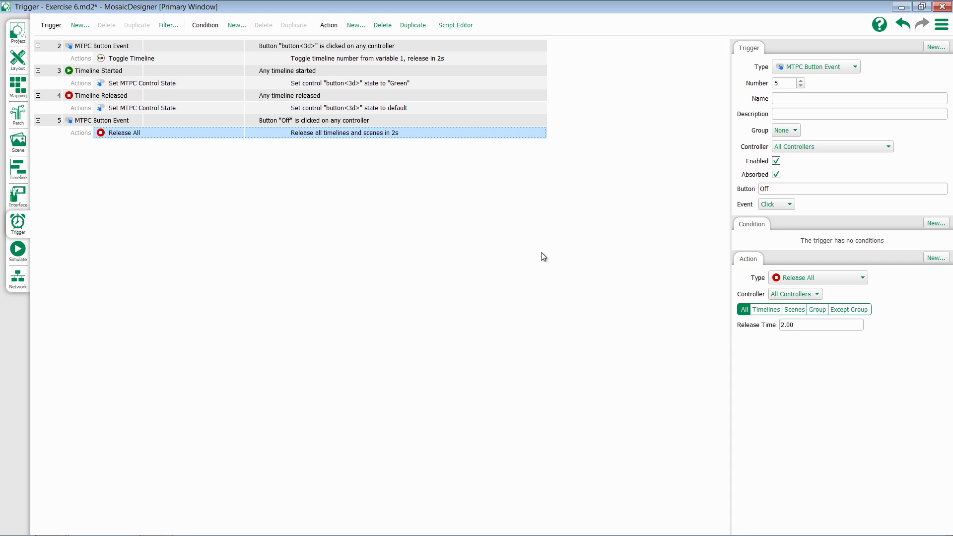
{"action": "left_click", "coordinate": [325, 45]}
Step: Enter 'Toggles all timelines 1-999' in the button<3d> toggle trigger's Description field
{"action": "left_click", "coordinate": [792, 117]}
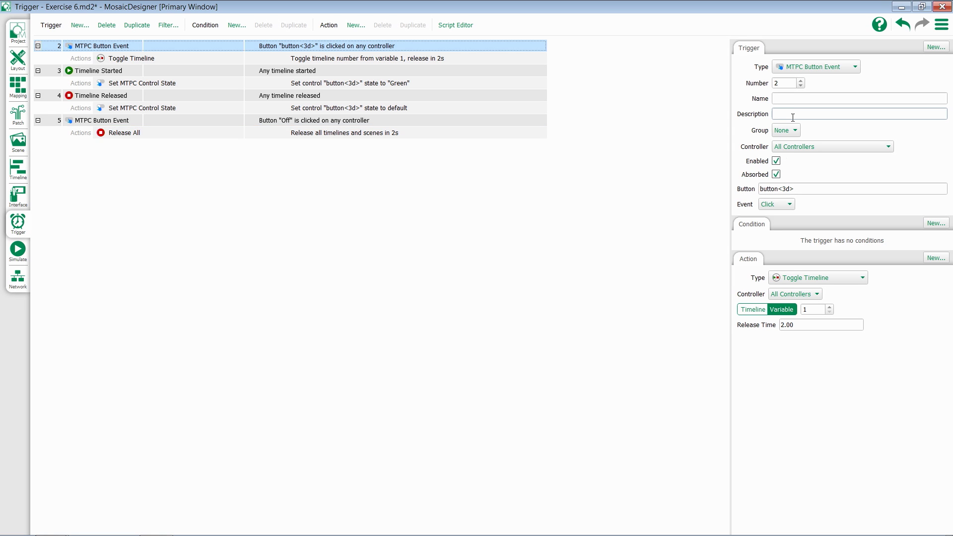
{"action": "type", "text": "Toggles all timel"}
{"action": "type", "text": "s 1-999"}
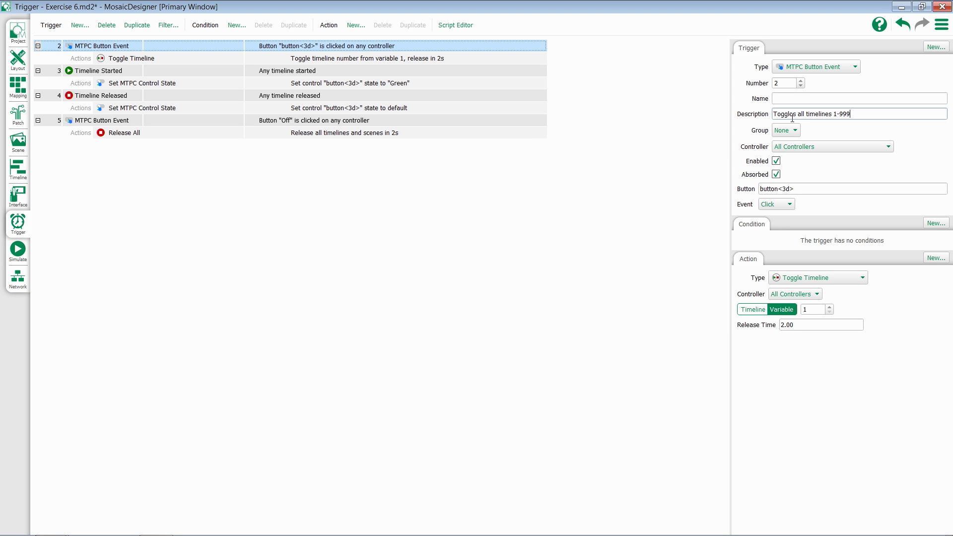